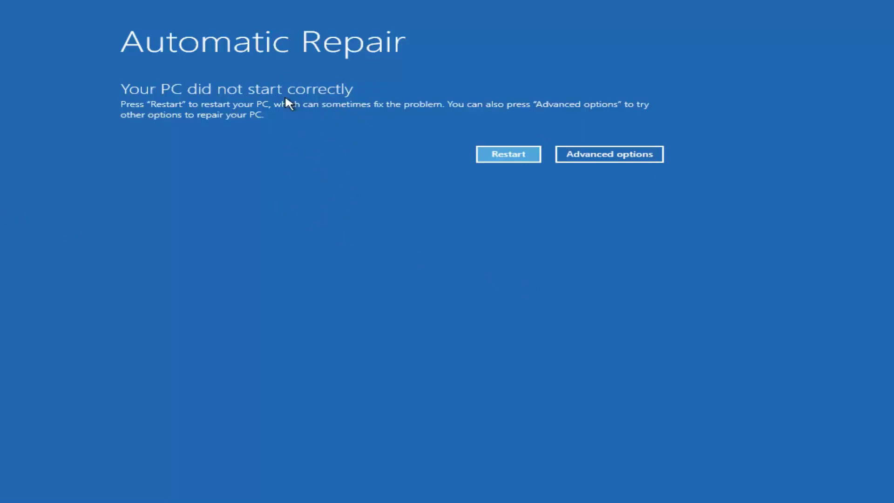
Step: Open System Restore from the advanced troubleshooting options of the recovery environment
left_click(583, 156)
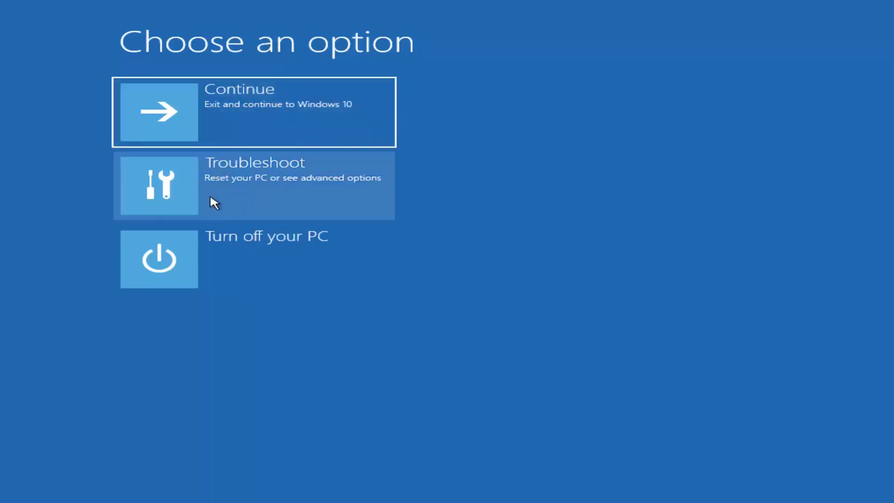
left_click(242, 186)
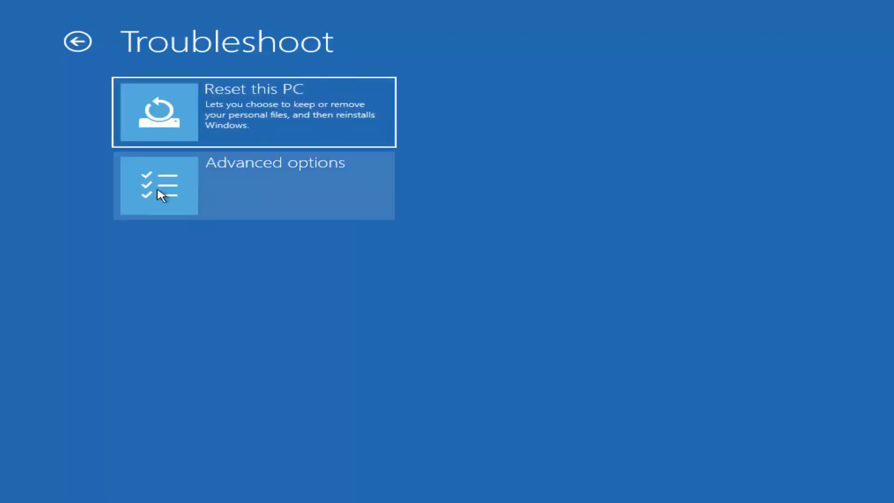
left_click(199, 190)
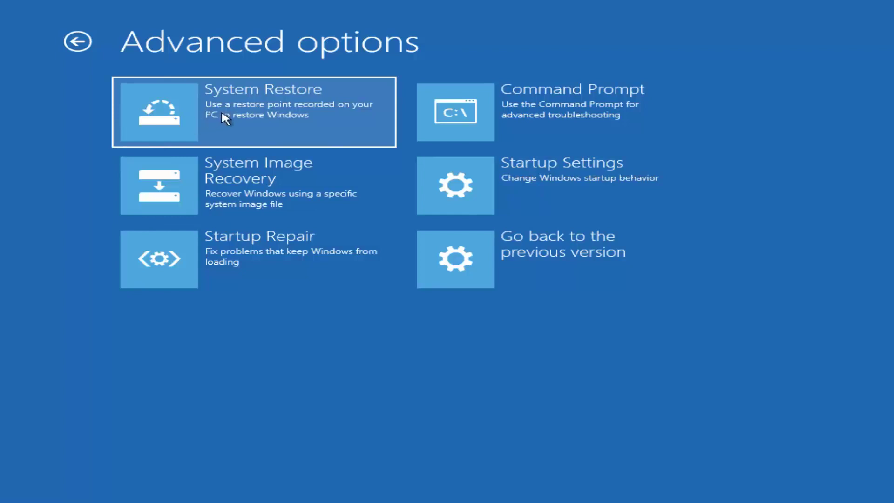
left_click(172, 112)
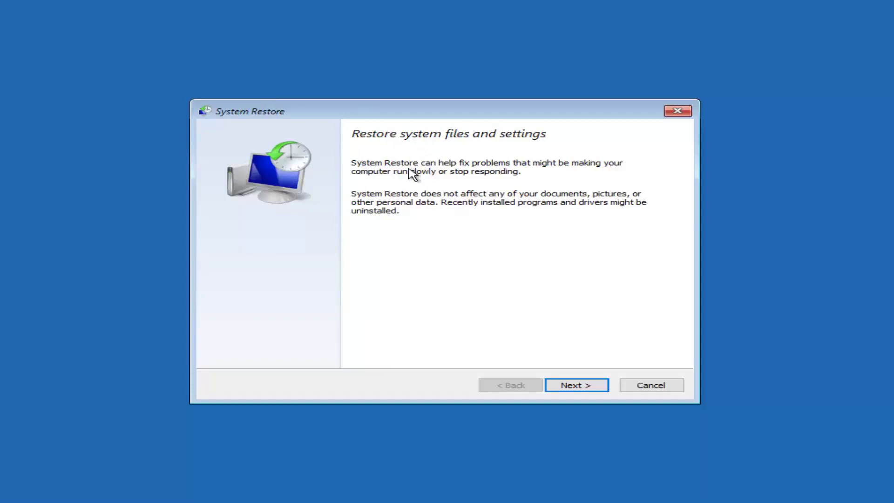
Step: Restore the computer to the 10/28/2017 11:59:48 AM Restore Operation restore point, accept that it cannot be interrupted, and restart
left_click(564, 388)
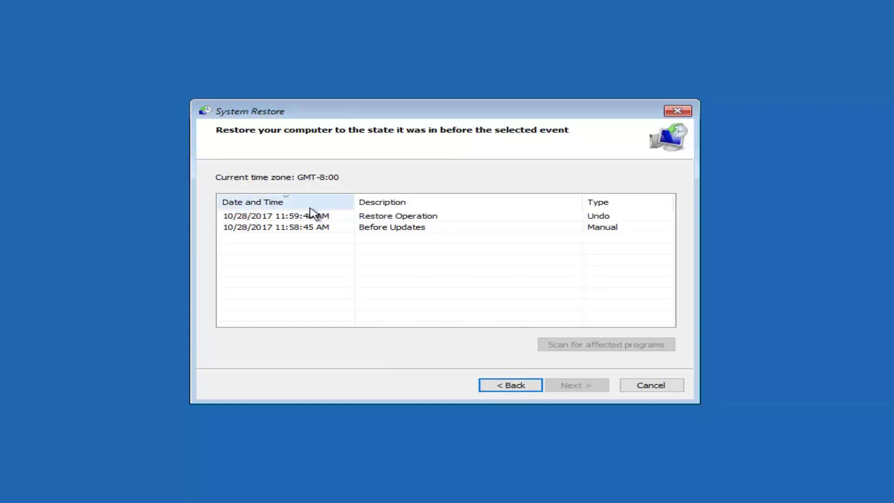
left_click(270, 216)
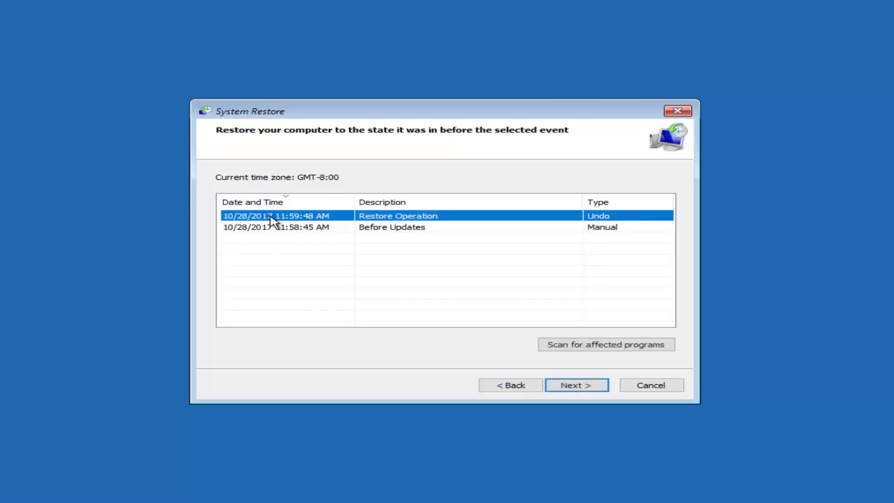
left_click(563, 390)
left_click(565, 390)
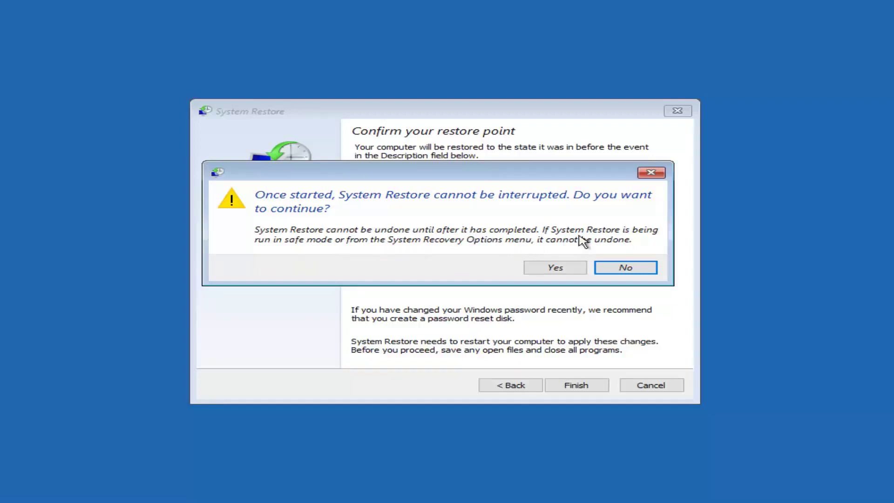
left_click(545, 272)
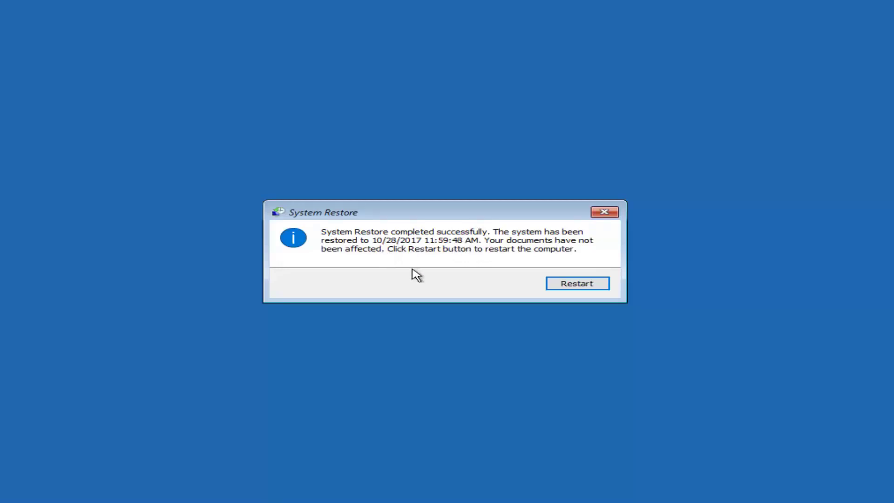
left_click(572, 285)
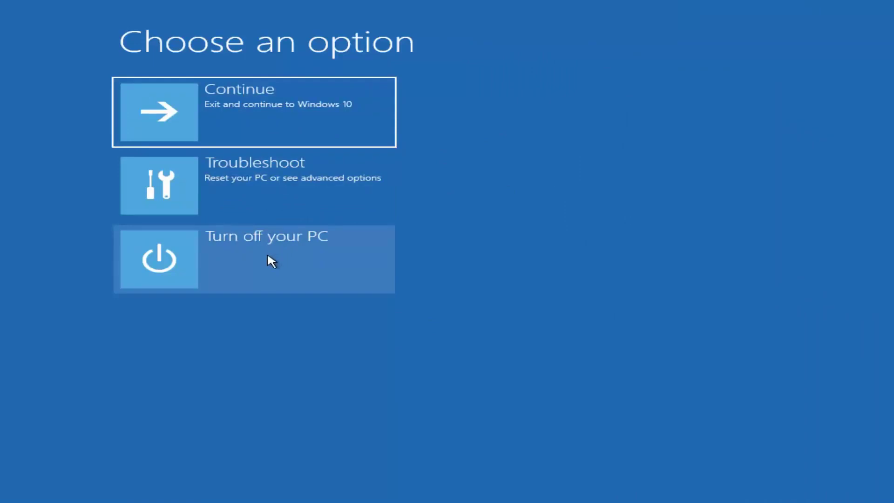
Step: Examine the backup location and advanced source options in System Image Recovery under the advanced troubleshooting options, and cancel the wizard
left_click(200, 201)
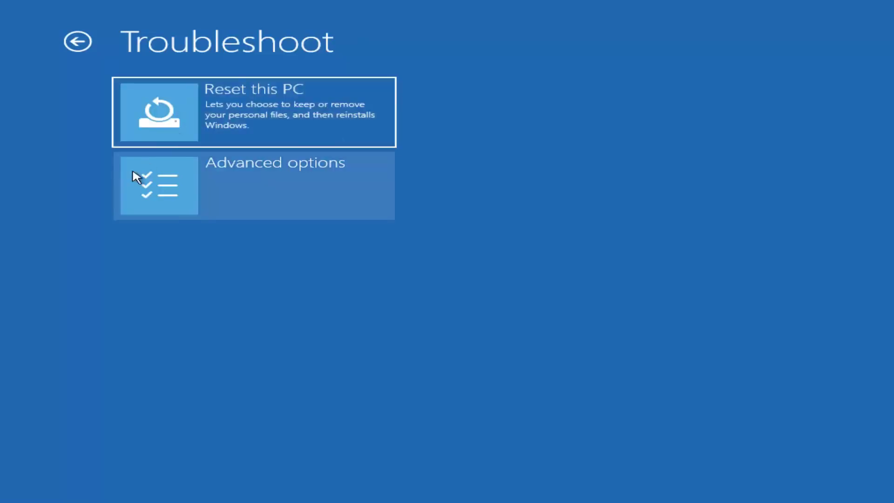
left_click(190, 198)
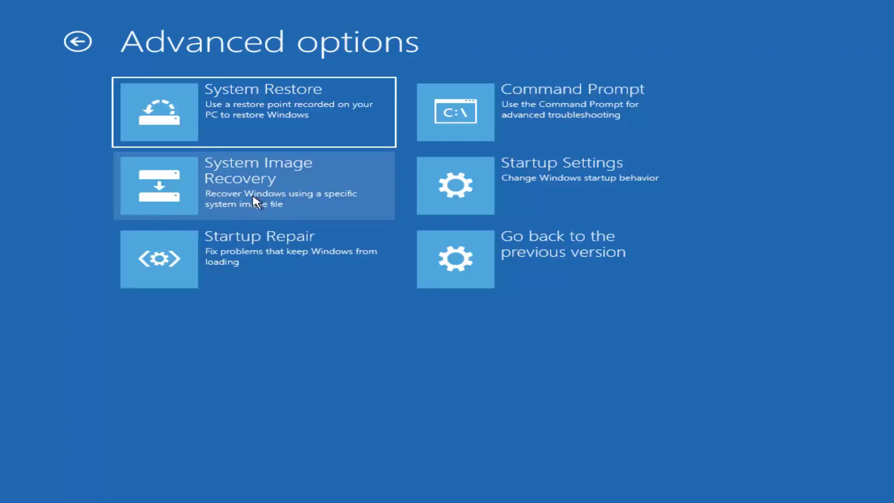
left_click(231, 207)
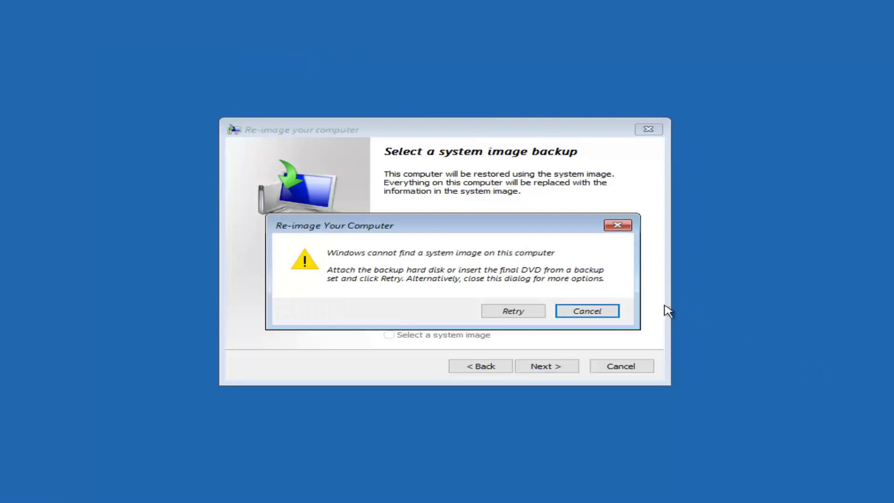
left_click(604, 312)
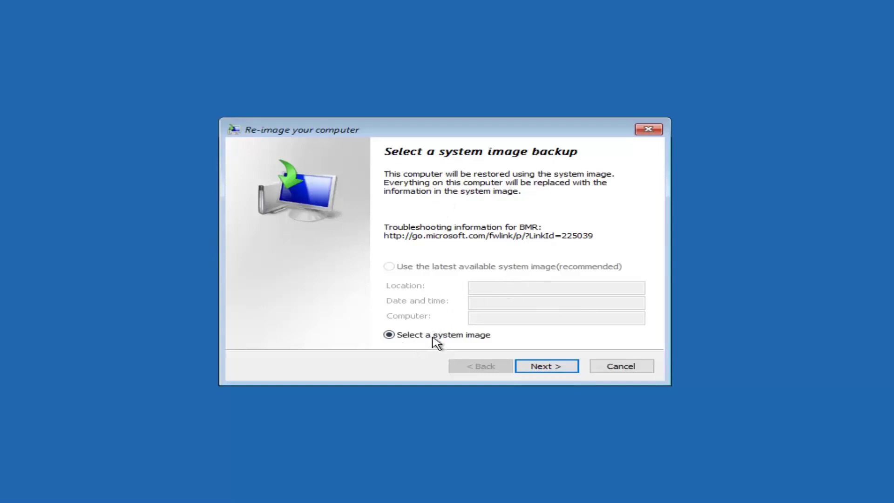
left_click(540, 372)
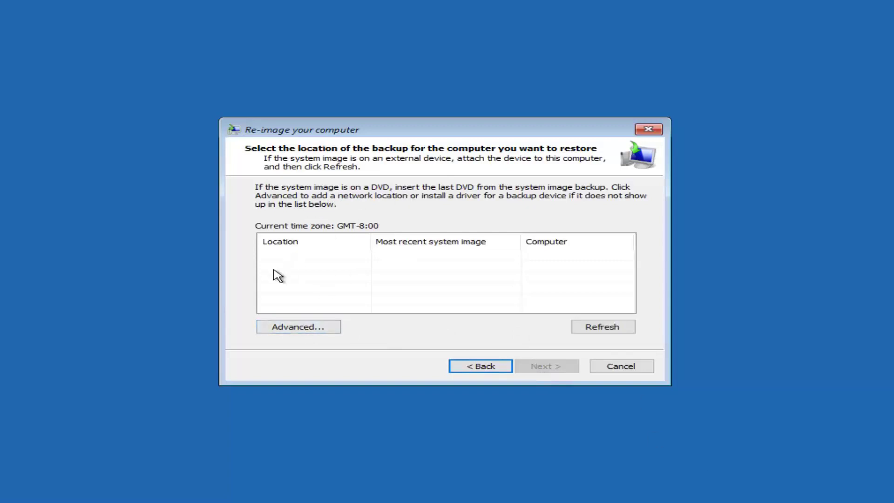
left_click(290, 330)
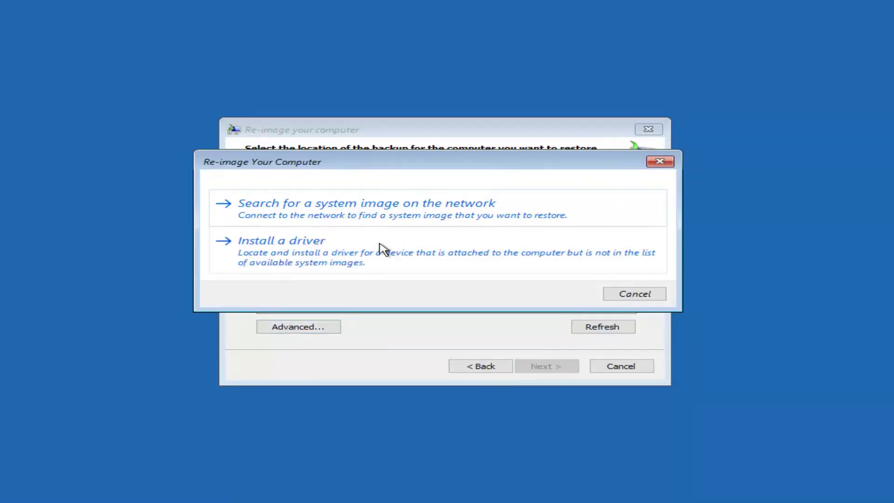
left_click(653, 166)
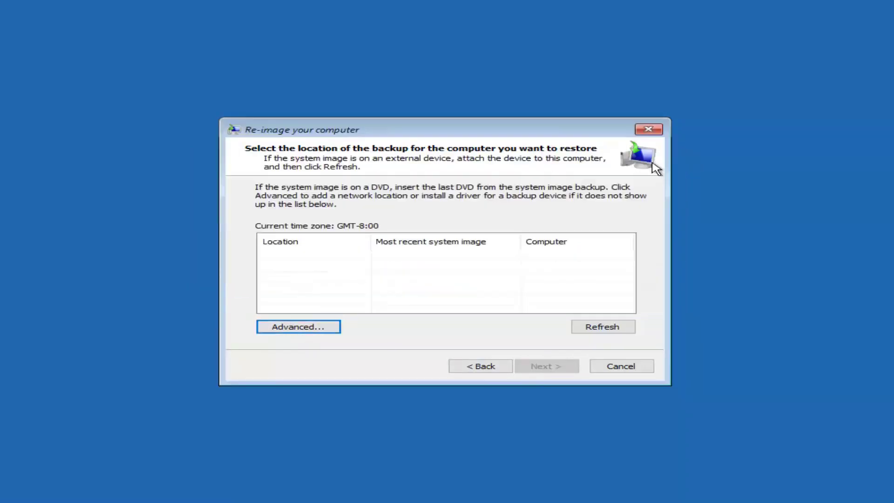
left_click(610, 363)
Step: Run Startup Repair from the advanced troubleshooting options
left_click(264, 171)
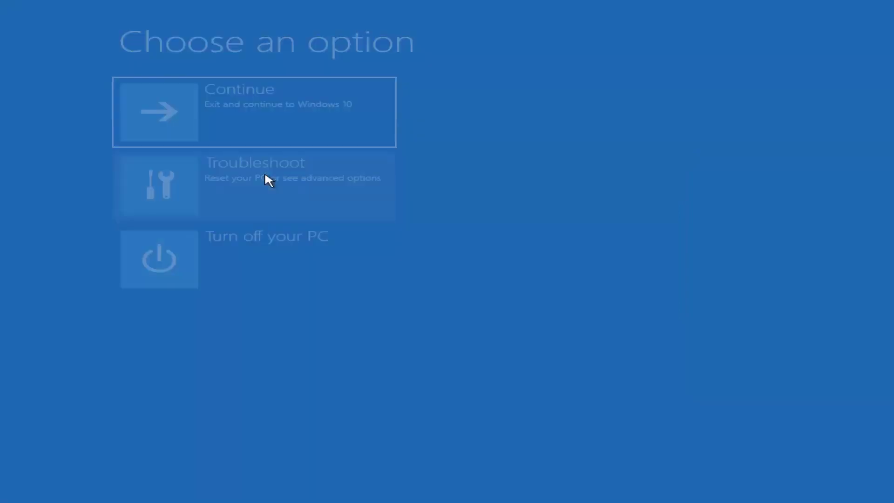
left_click(215, 184)
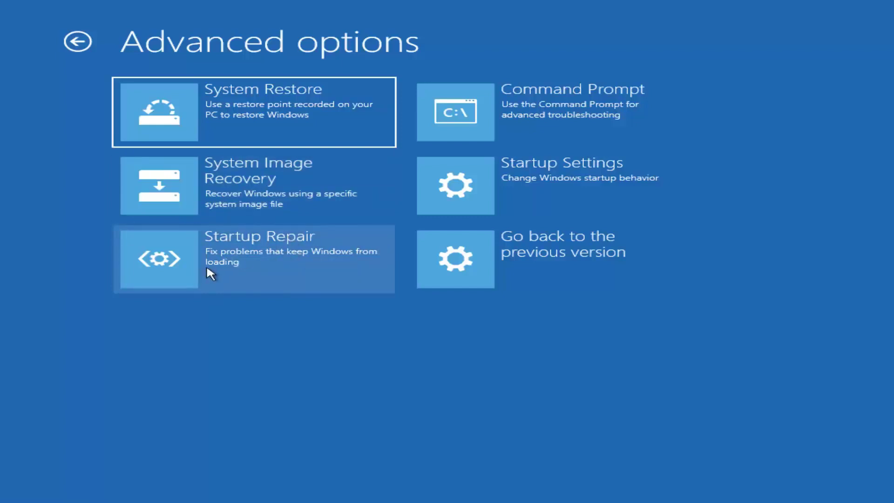
left_click(293, 265)
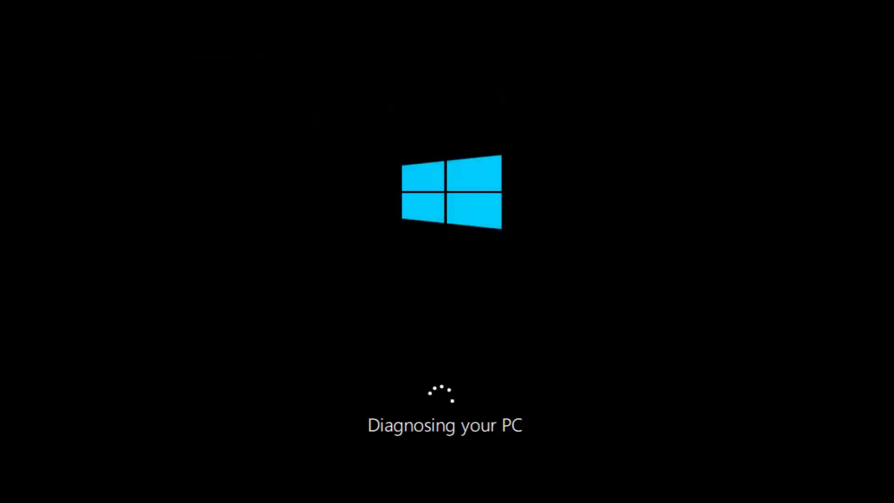
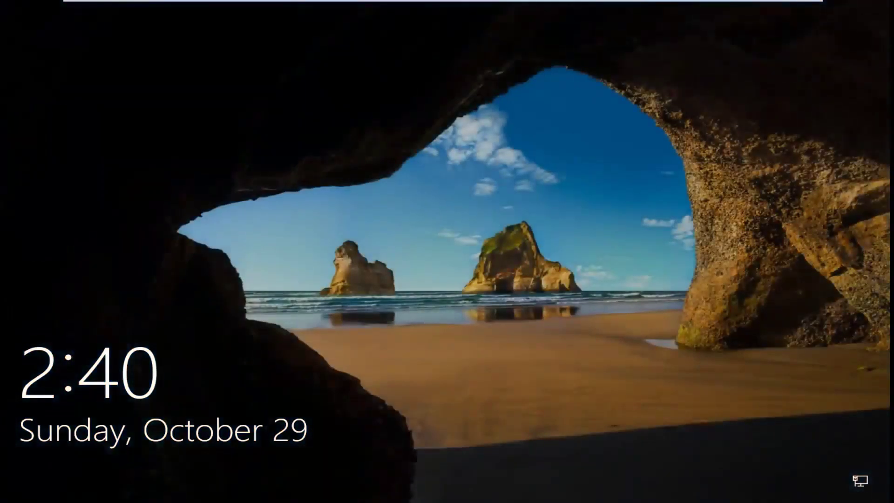
Step: Dismiss the lock screen and sign in to Windows with the account password, clearing the first entry and re-entering it
left_click(285, 286)
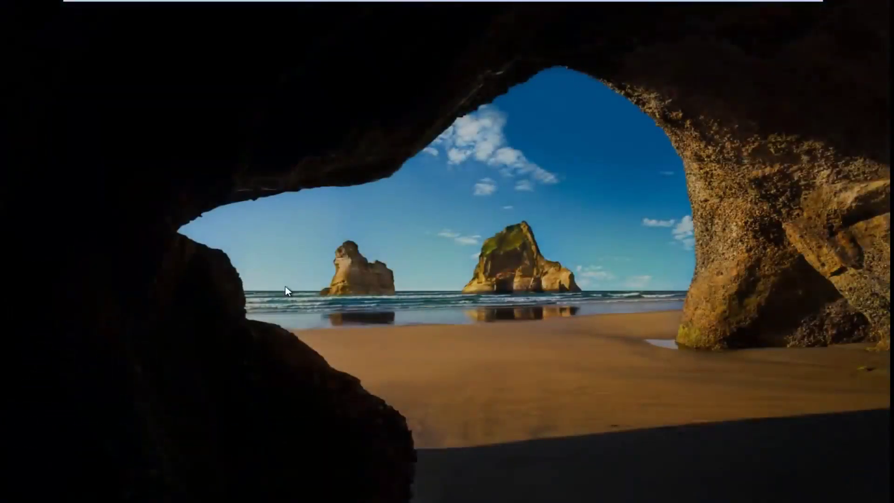
type("****")
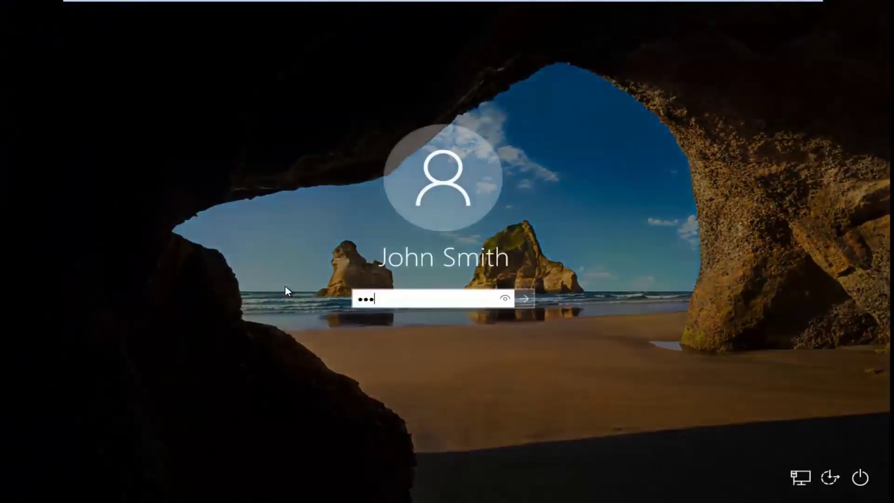
key("BackSpace")
key("BackSpace")
key("BackSpace")
key("BackSpace")
type("********")
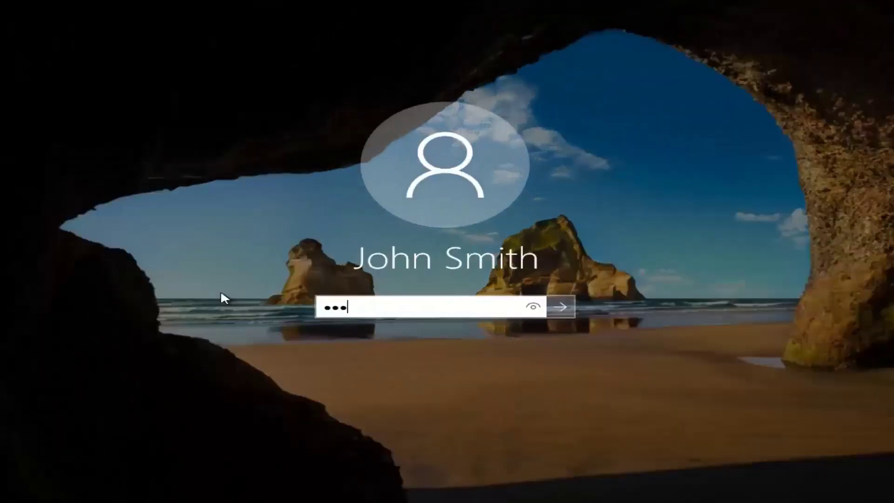
key("Return")
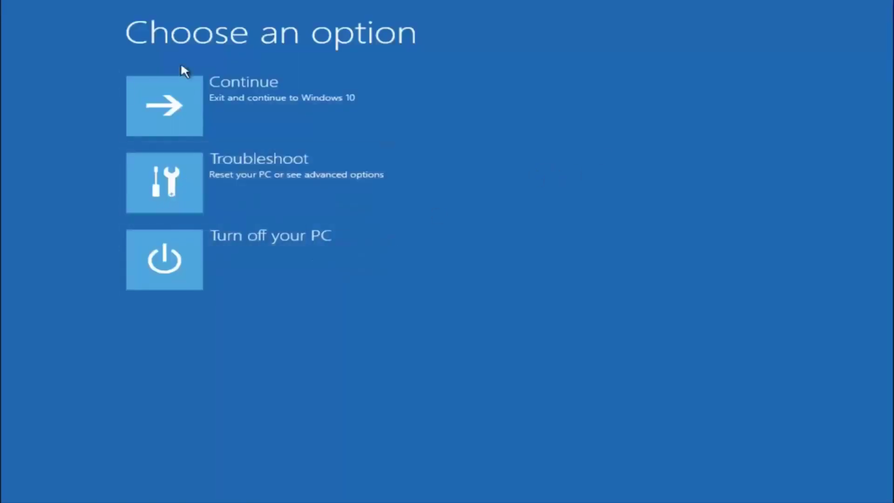
Step: Open Command Prompt from the advanced troubleshooting options
left_click(172, 185)
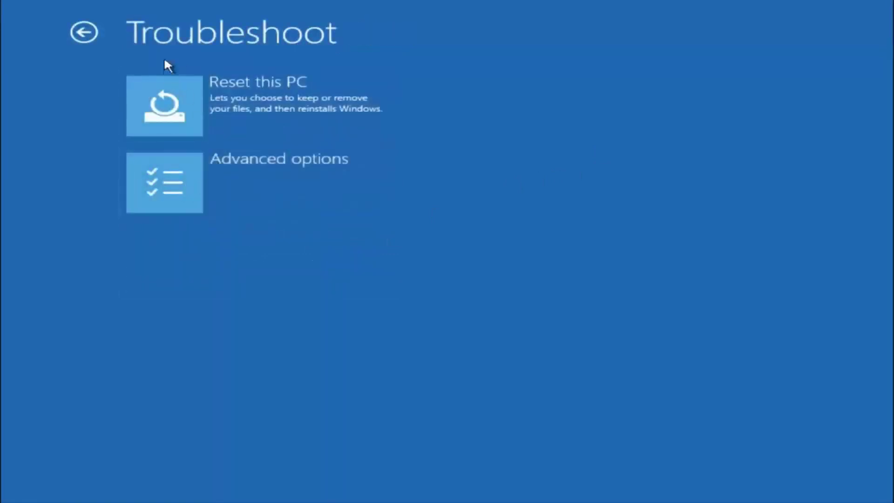
left_click(206, 177)
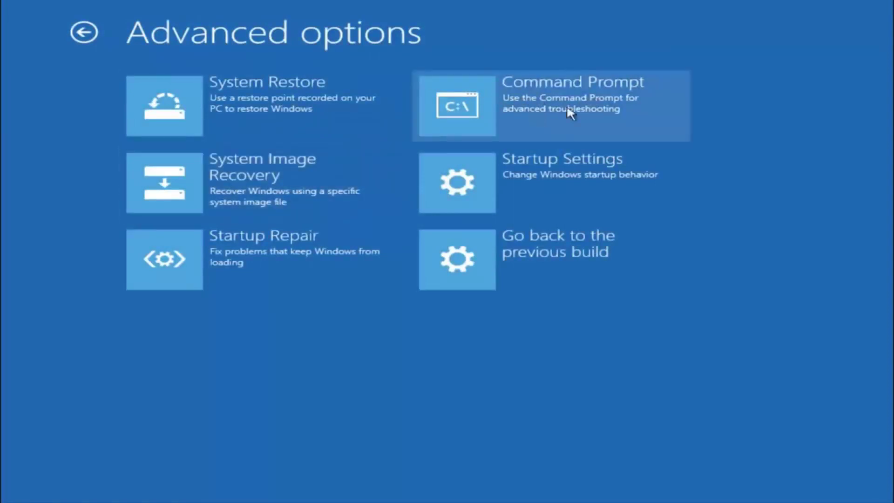
left_click(525, 114)
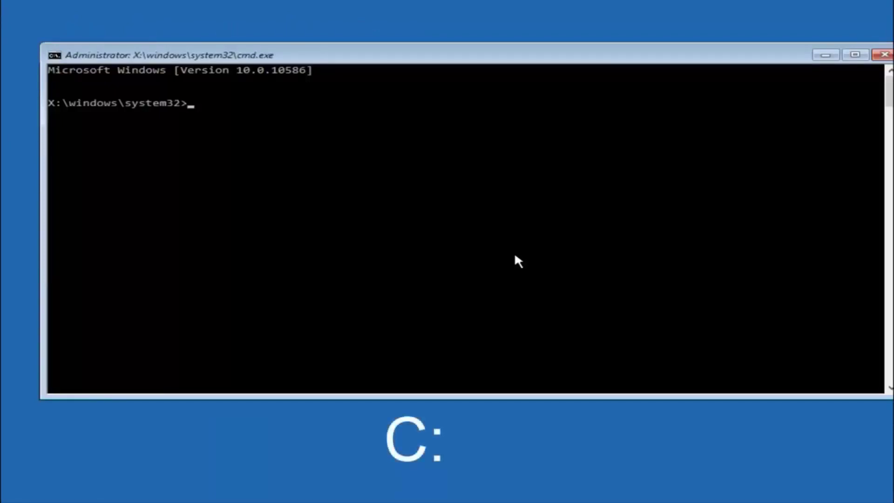
Step: Switch to the C: drive and list its root directory with dir
type("c:")
key("Return")
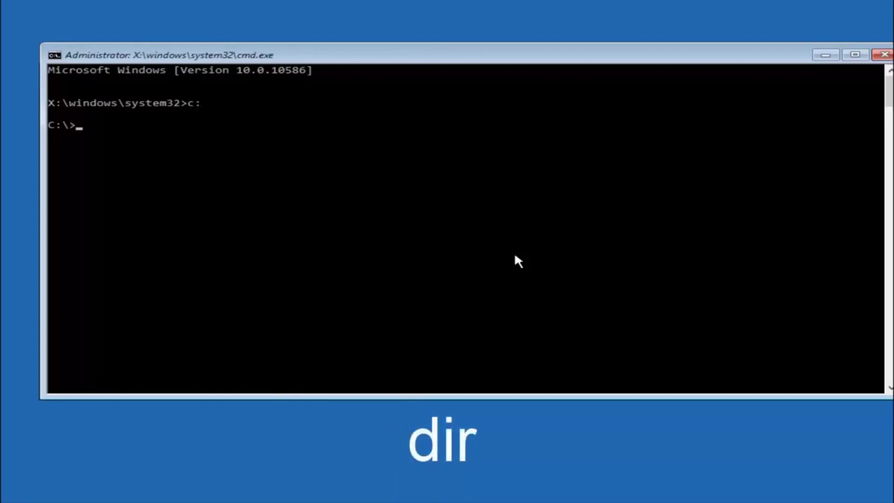
type("dir")
key("Return")
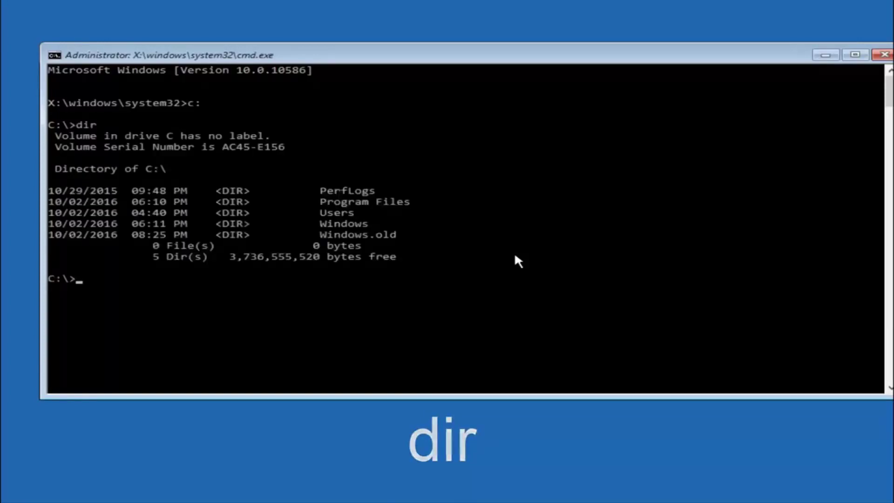
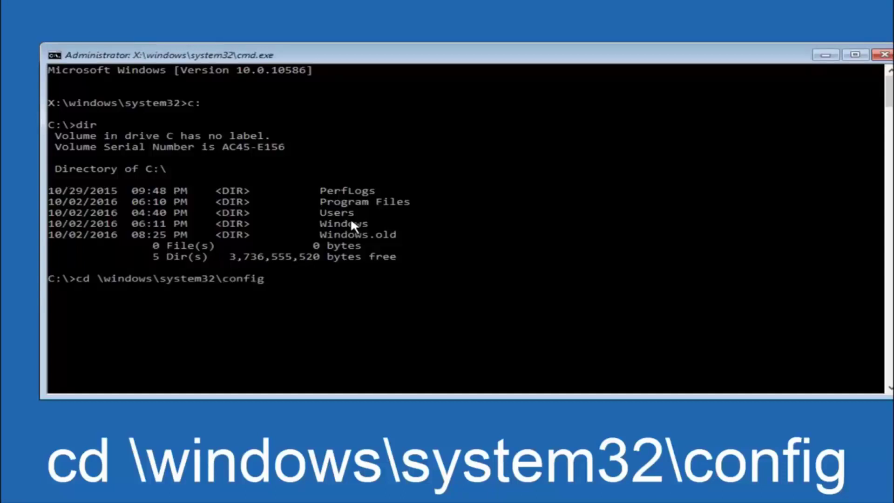
Step: Create a folder named backup in \windows\system32\config and copy all files (*.*) from config into it
key("Return")
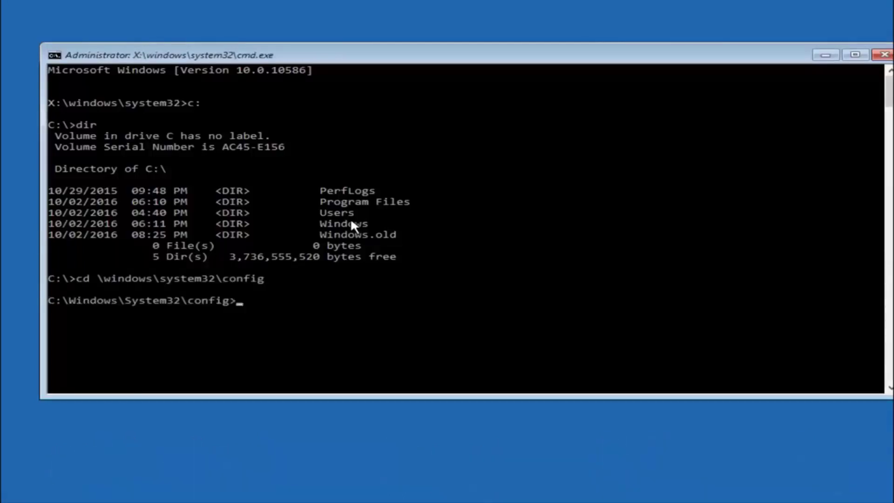
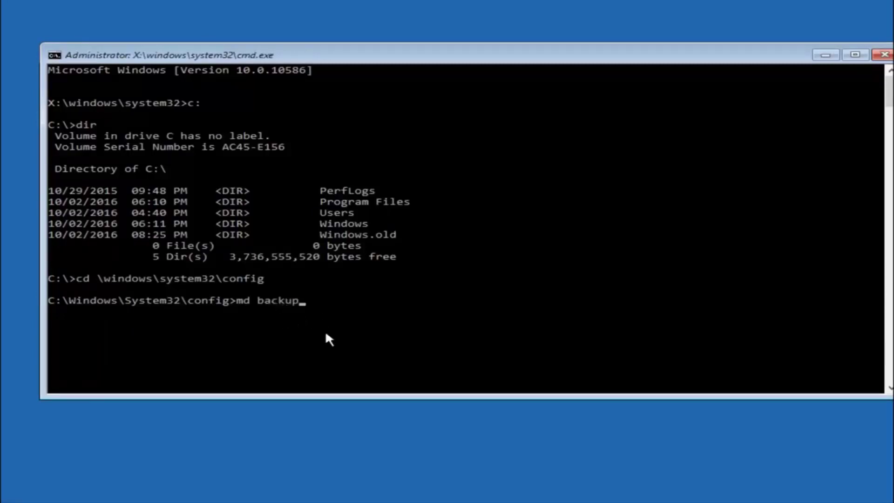
key("Return")
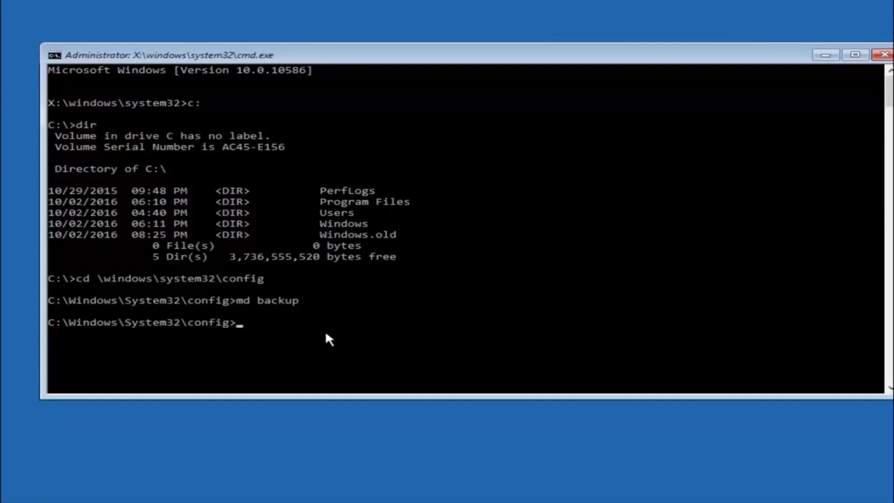
type("copy ")
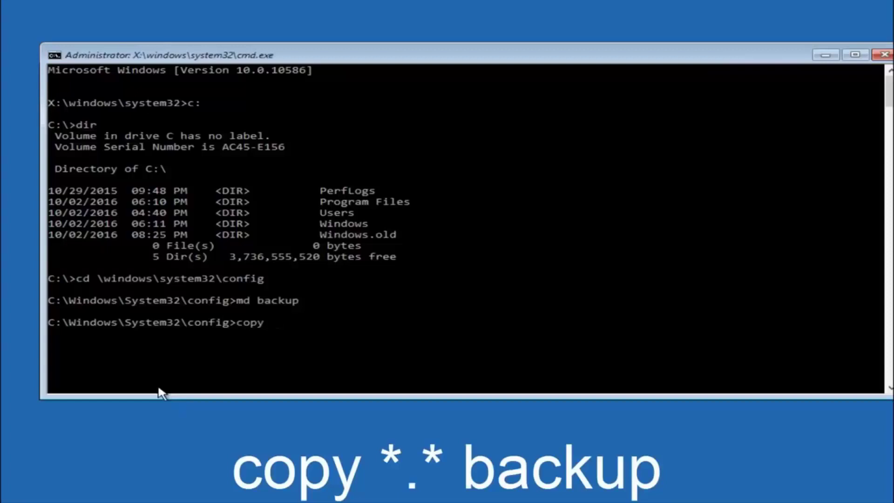
type("*.* backup")
key("Return")
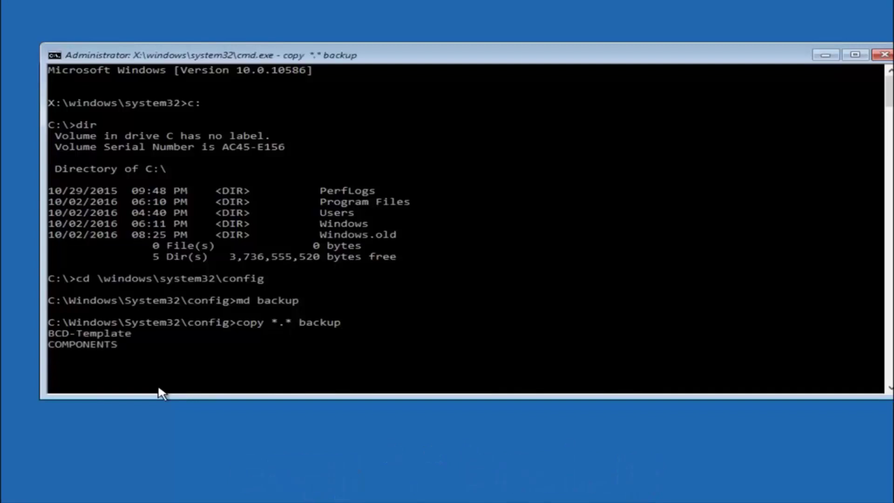
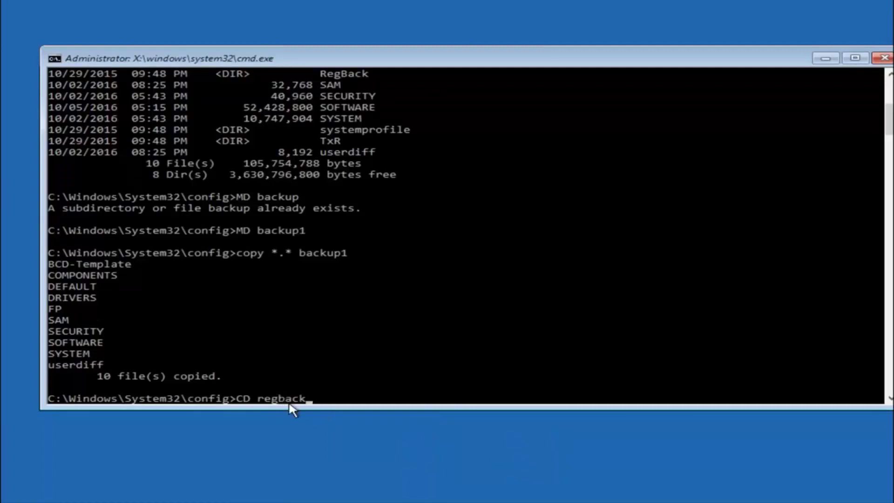
Step: Change to the regback folder inside config and list its contents with dir
key("Return")
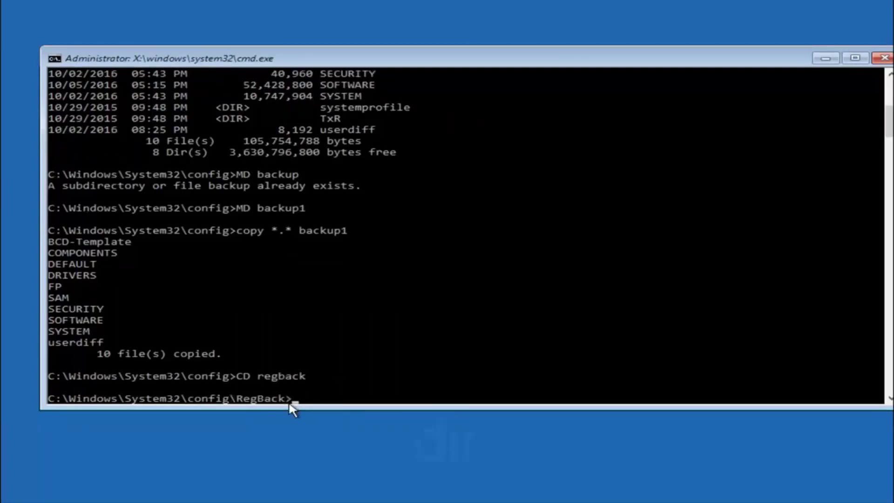
type("dir")
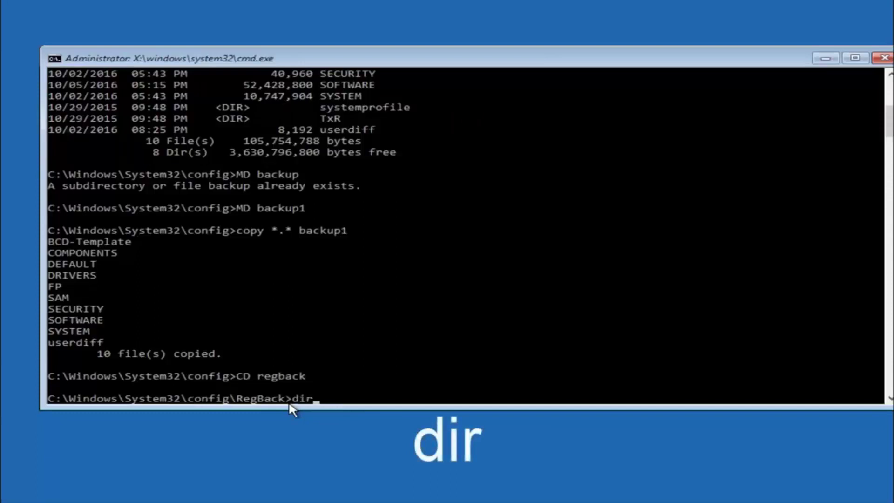
key("Return")
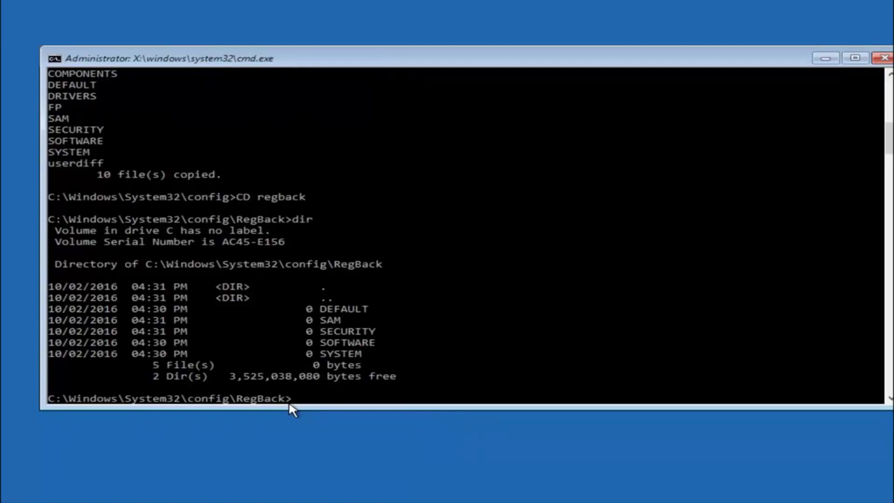
Step: Copy all files (*.*) from RegBack into the parent config folder, answering A to overwrite all existing files
type("copy")
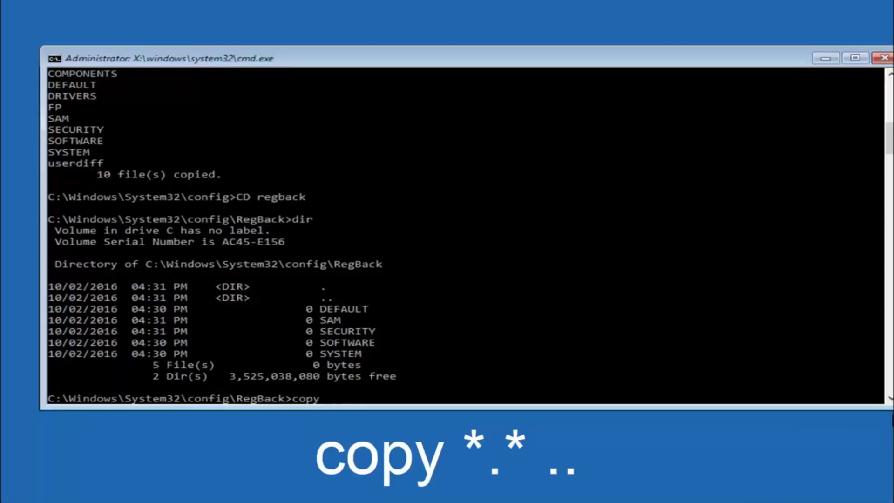
left_click(331, 400)
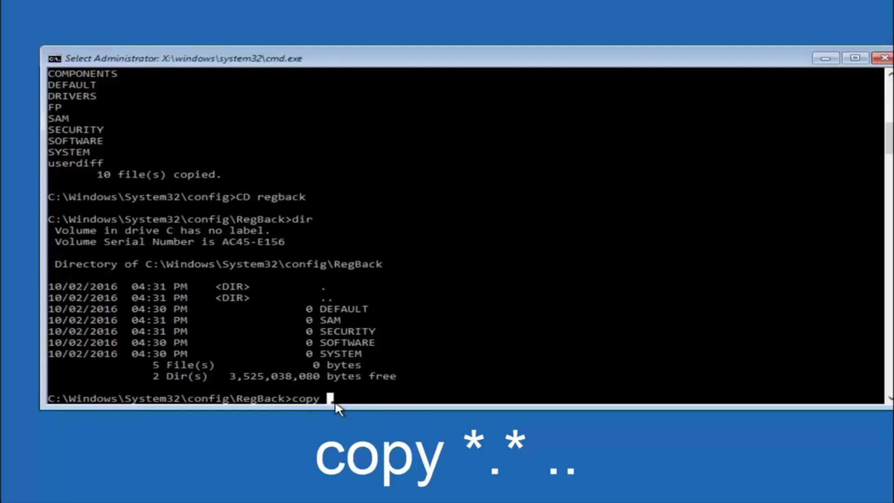
type("*")
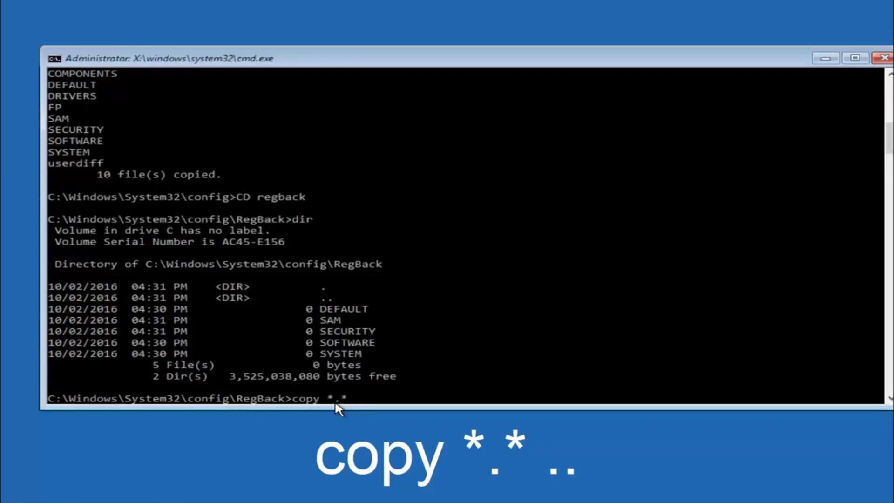
type("..")
key("Return")
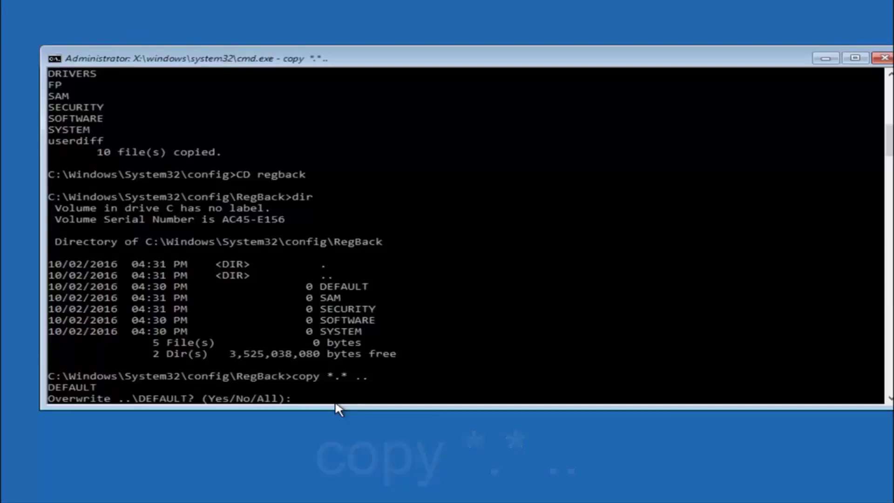
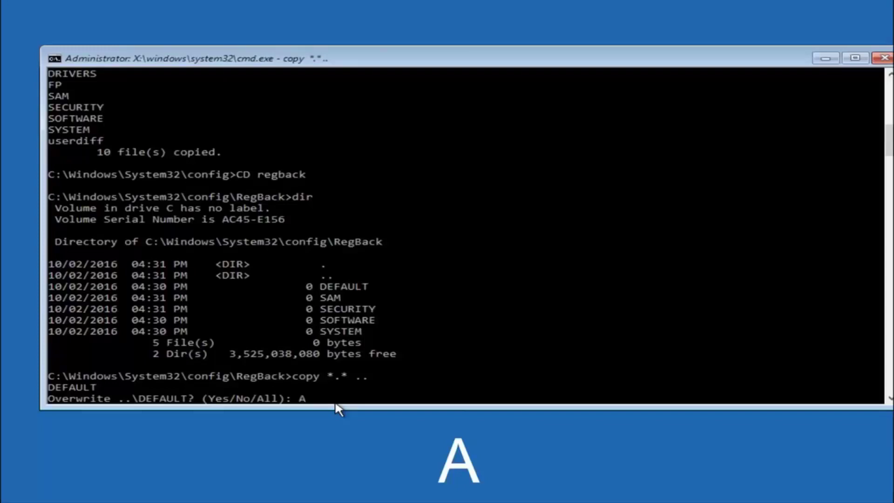
key("Return")
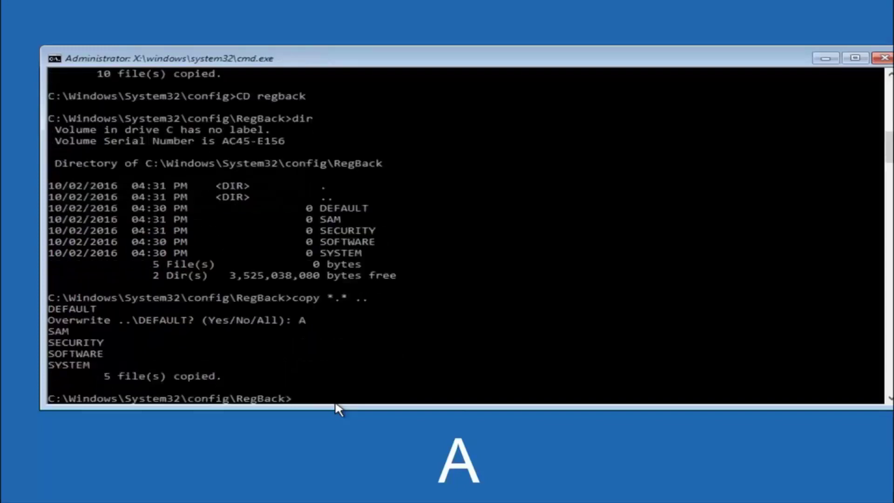
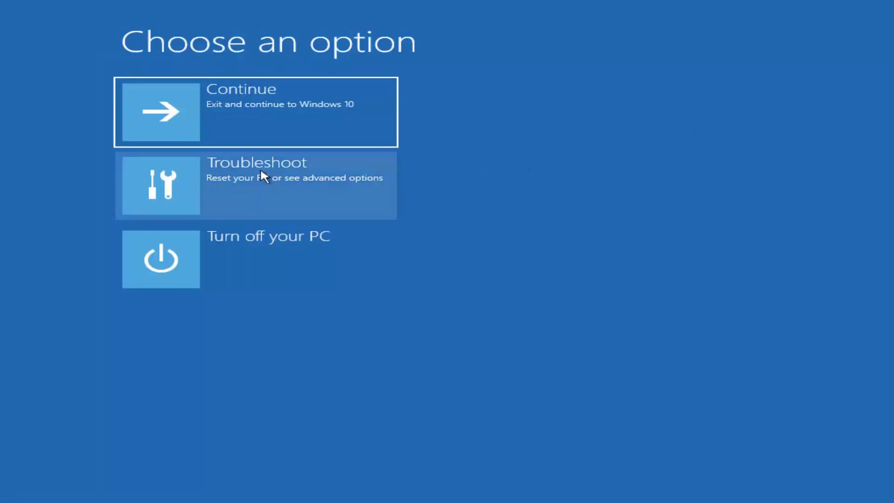
Step: Look over the advanced troubleshooting options, return to Troubleshoot and open Reset this PC
left_click(231, 176)
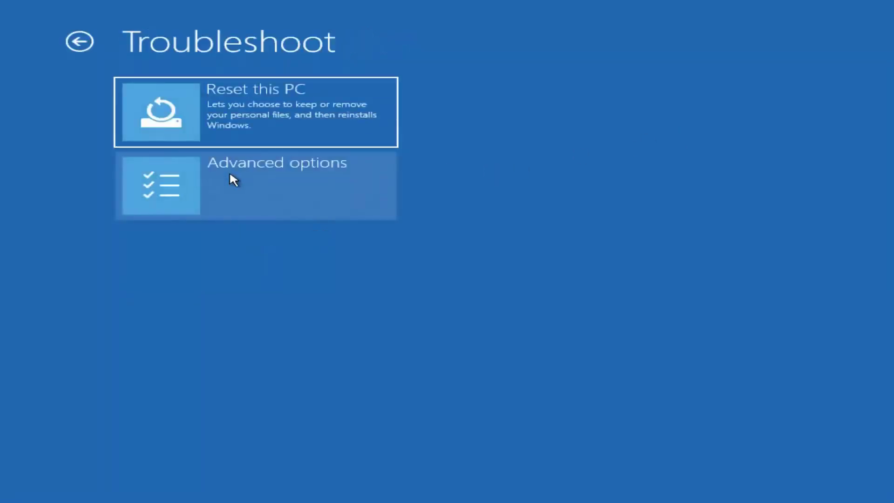
left_click(199, 182)
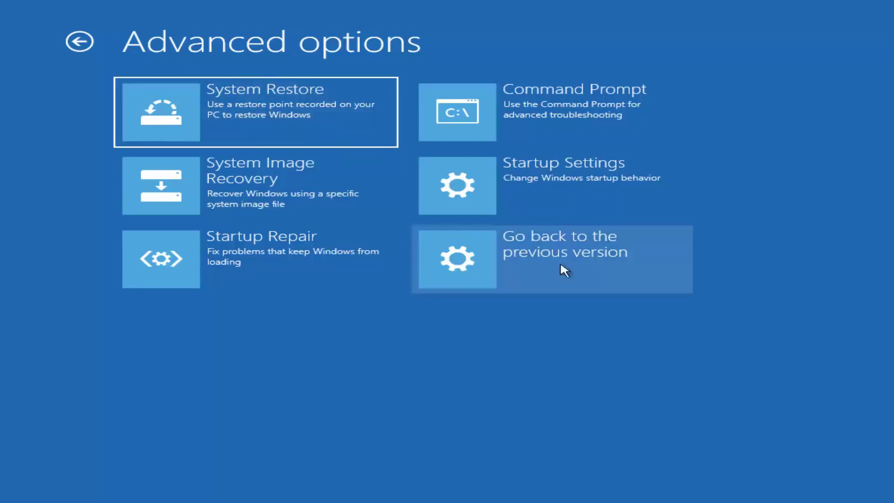
left_click(79, 43)
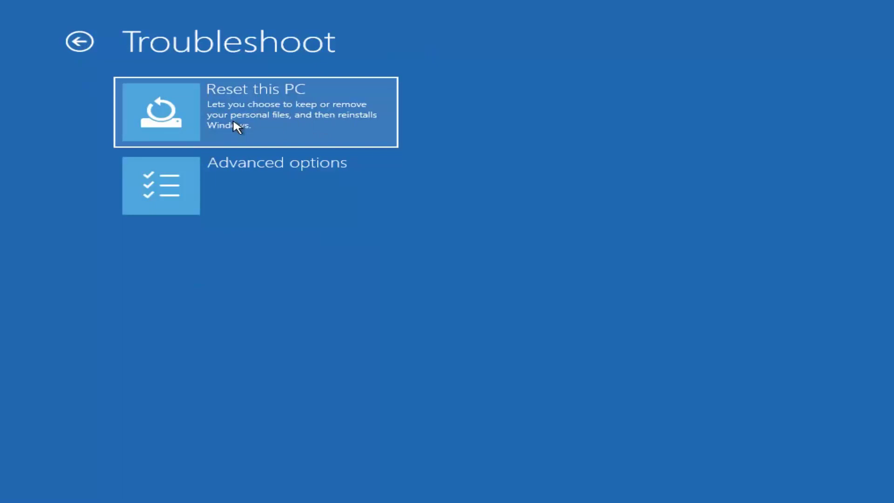
left_click(215, 126)
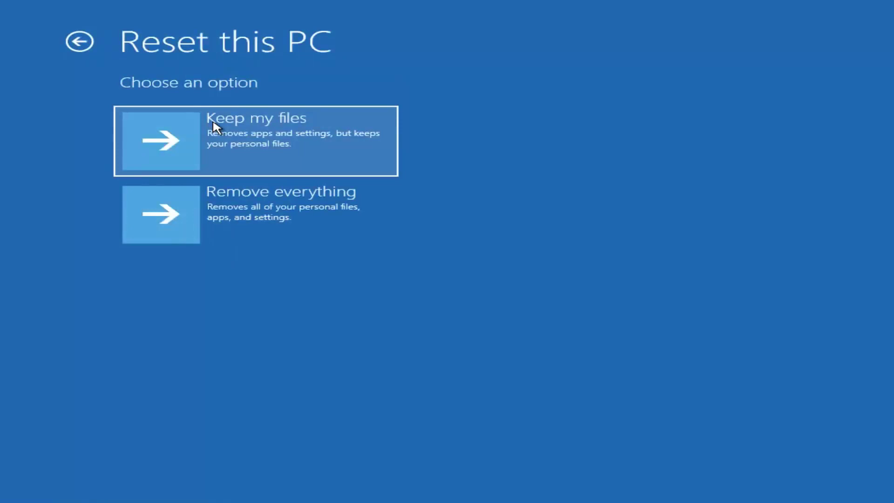